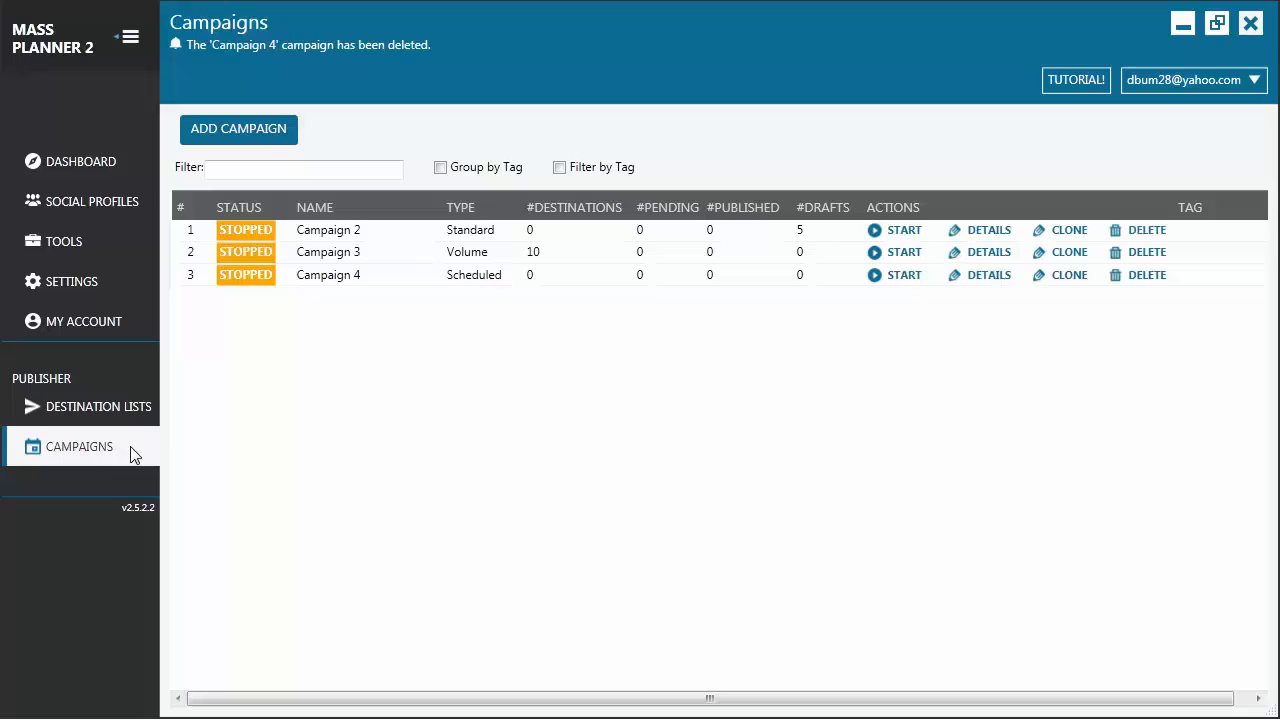
# Add a new volume campaign and name it "My volume campaign"
pyautogui.click(289, 145)
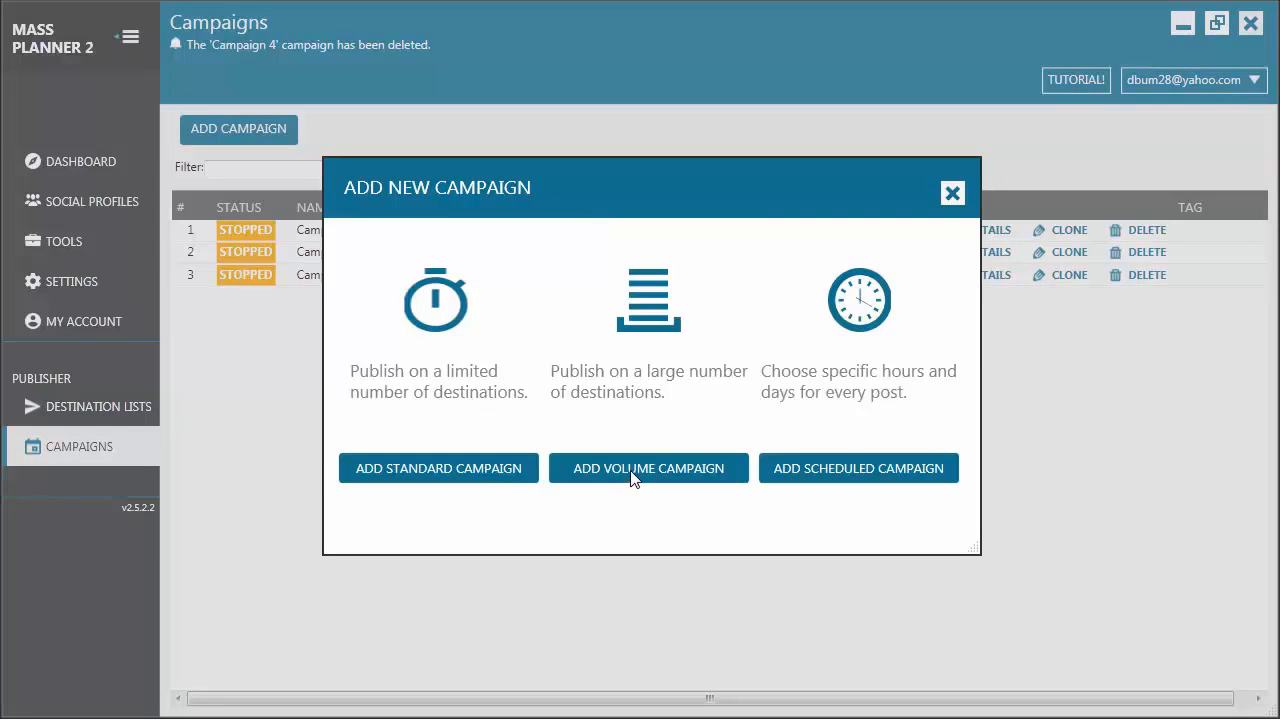
pyautogui.click(633, 479)
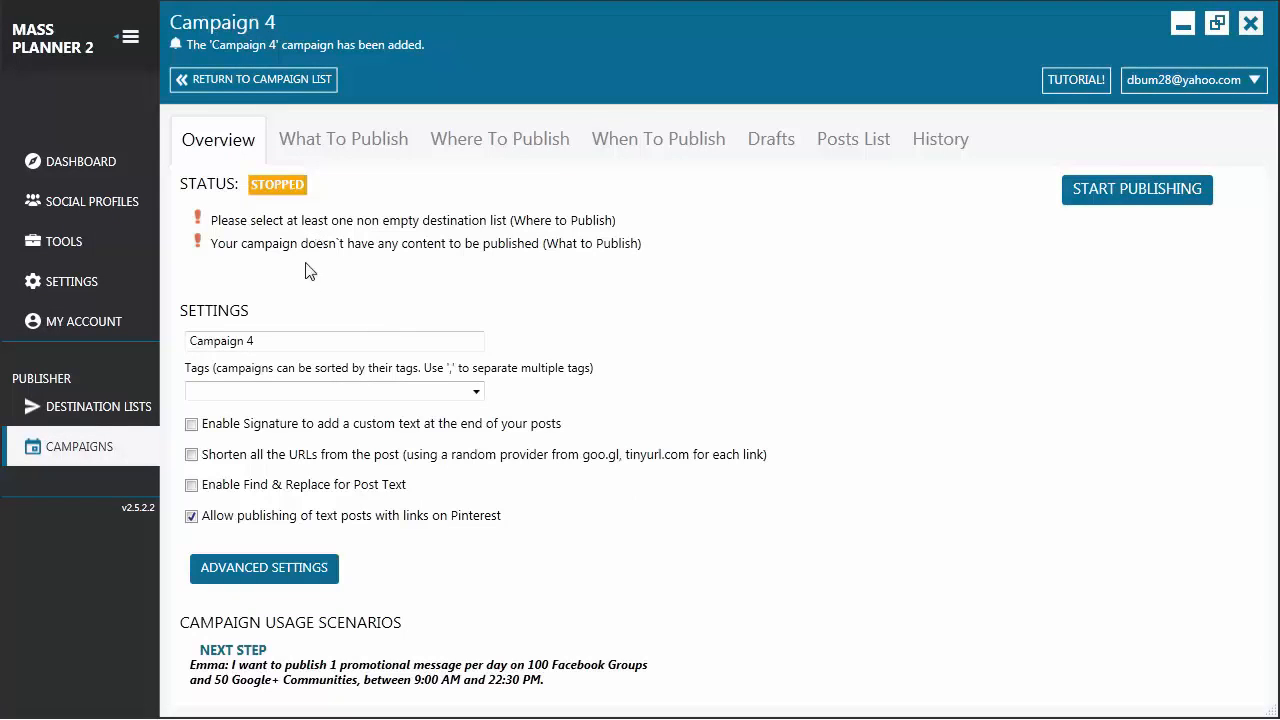
pyautogui.moveTo(281, 340); pyautogui.dragTo(205, 340)
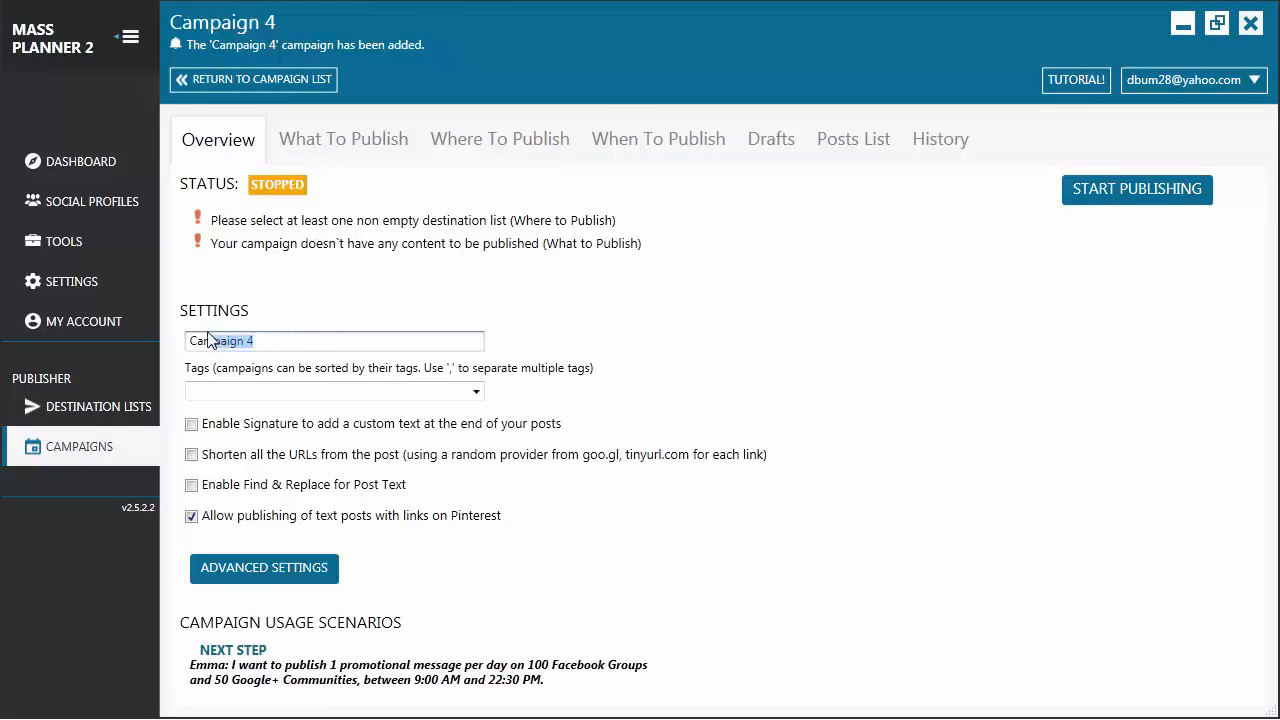
pyautogui.write('My volume campaign')
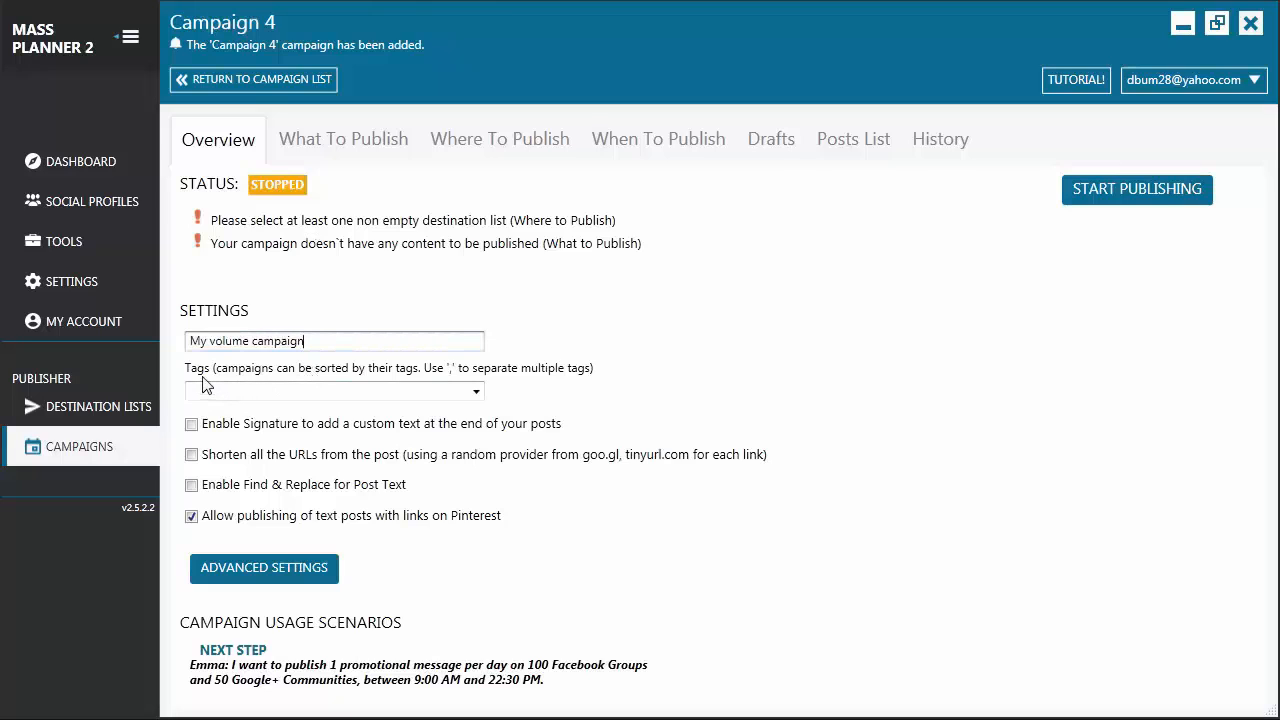
# Examine the signature option and the advanced campaign settings for General, Facebook, Google Plus, Pinterest, Twitter and Instagram
pyautogui.click(191, 424)
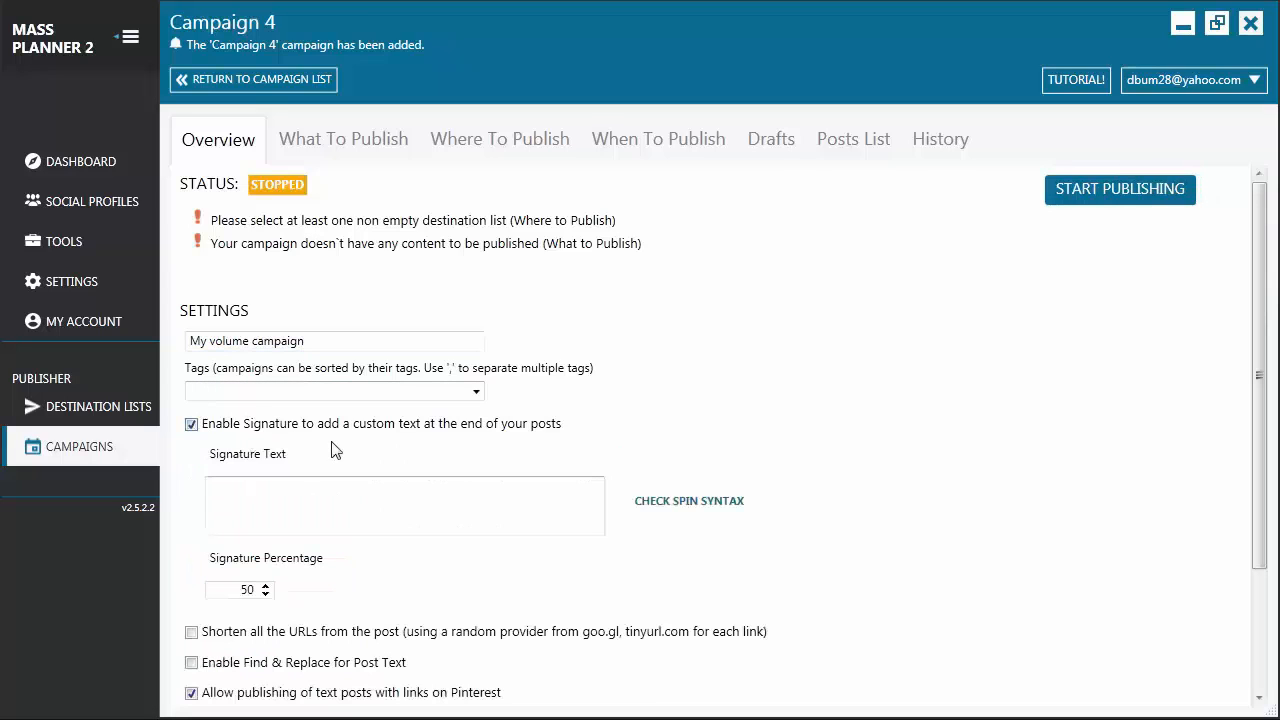
pyautogui.click(191, 424)
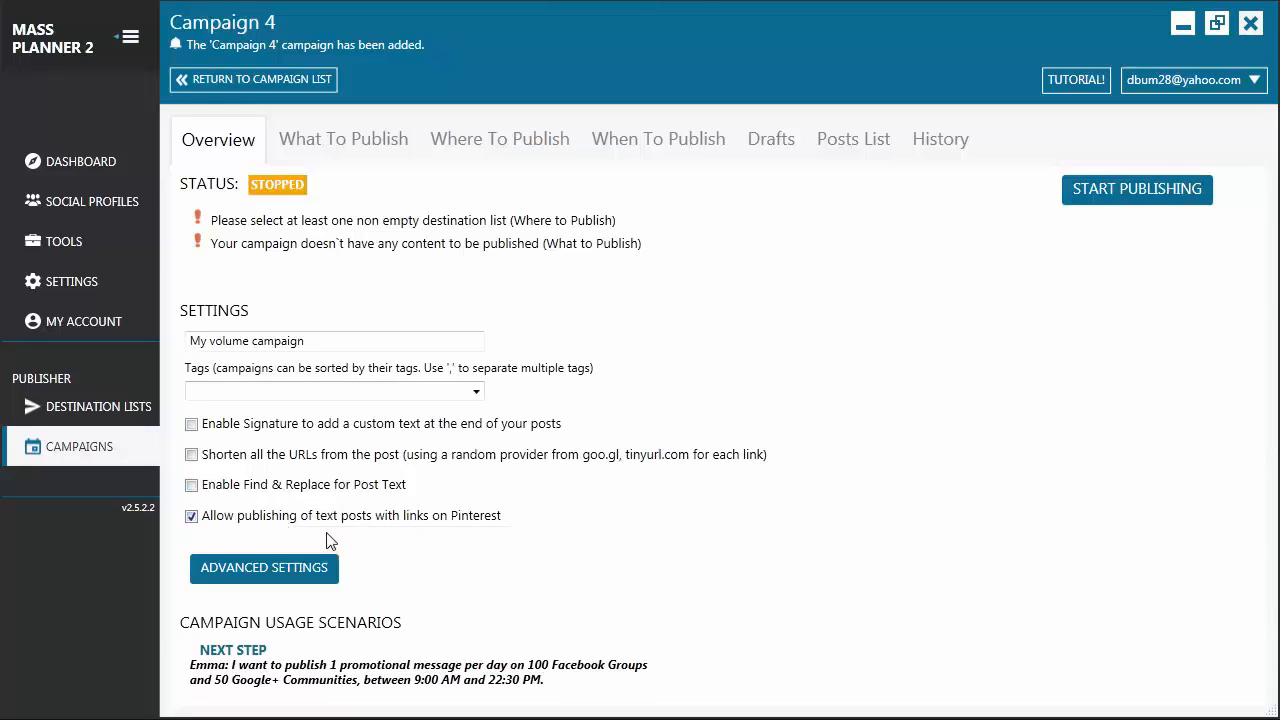
pyautogui.click(276, 574)
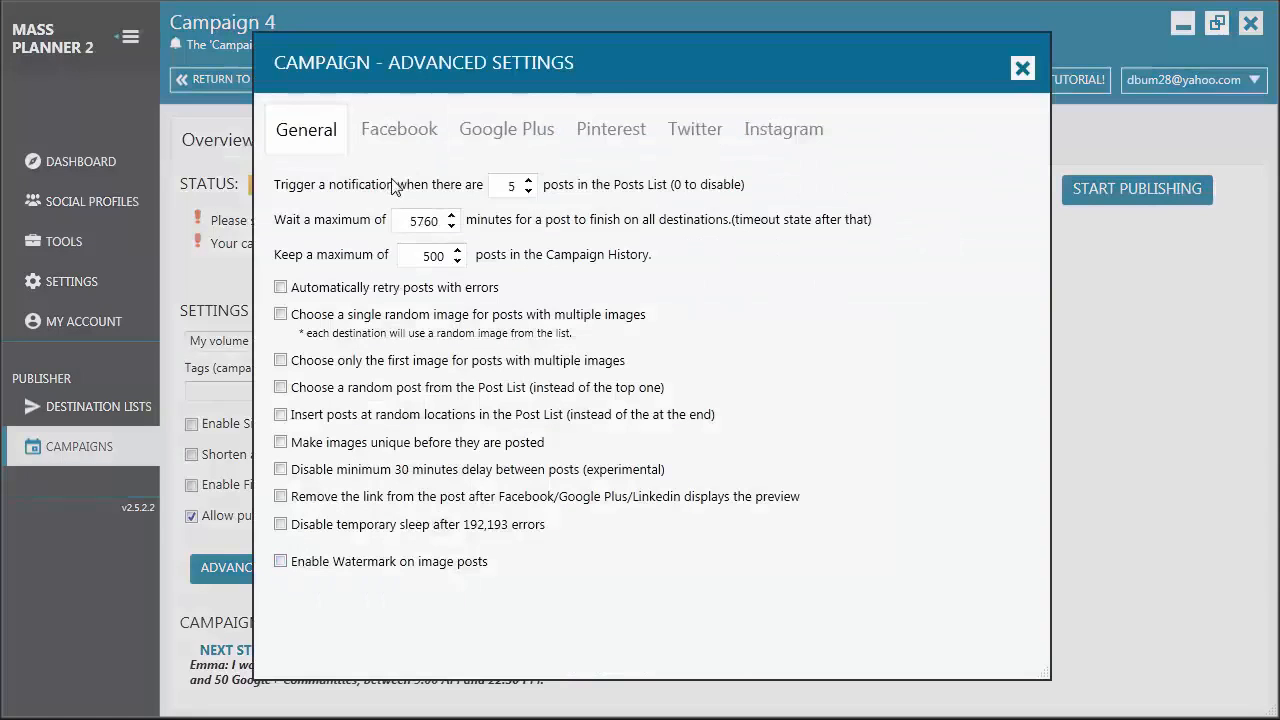
pyautogui.click(400, 143)
pyautogui.click(505, 132)
pyautogui.click(609, 135)
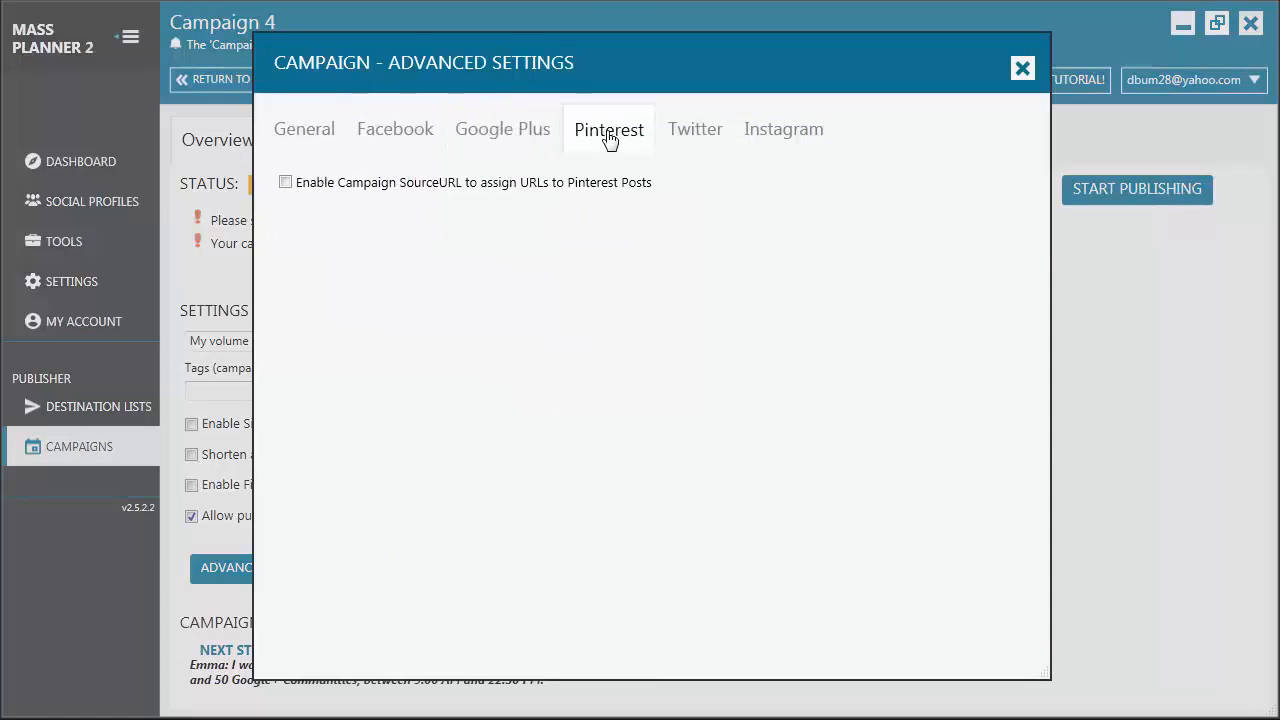
pyautogui.click(710, 142)
pyautogui.click(777, 134)
pyautogui.press('Escape')
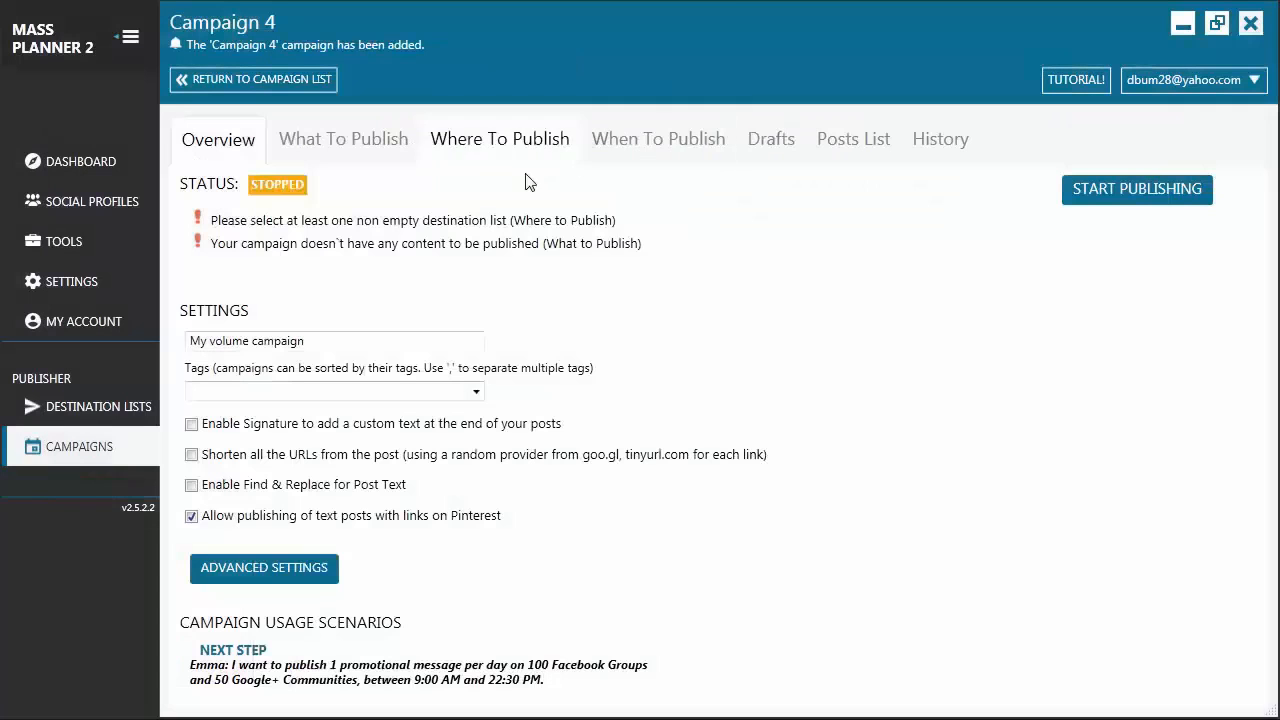
# Write a single post for the campaign with the message "Hello guys!"
pyautogui.click(373, 143)
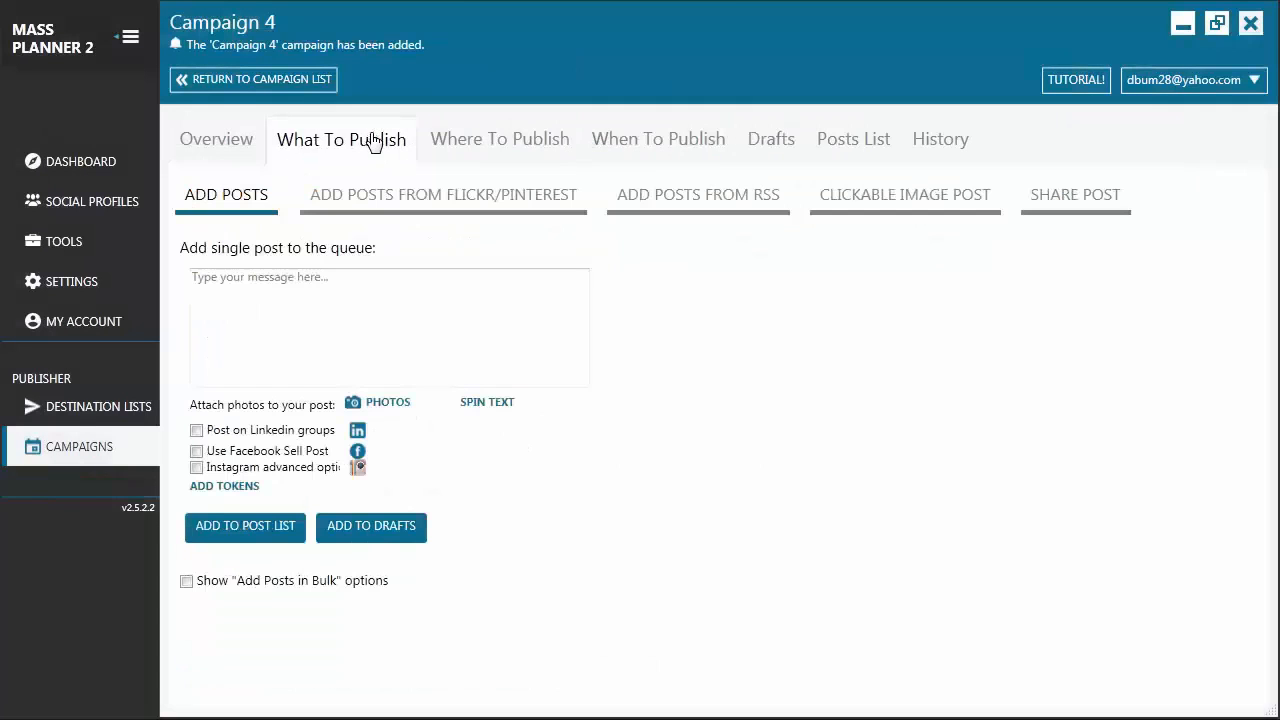
pyautogui.click(414, 314)
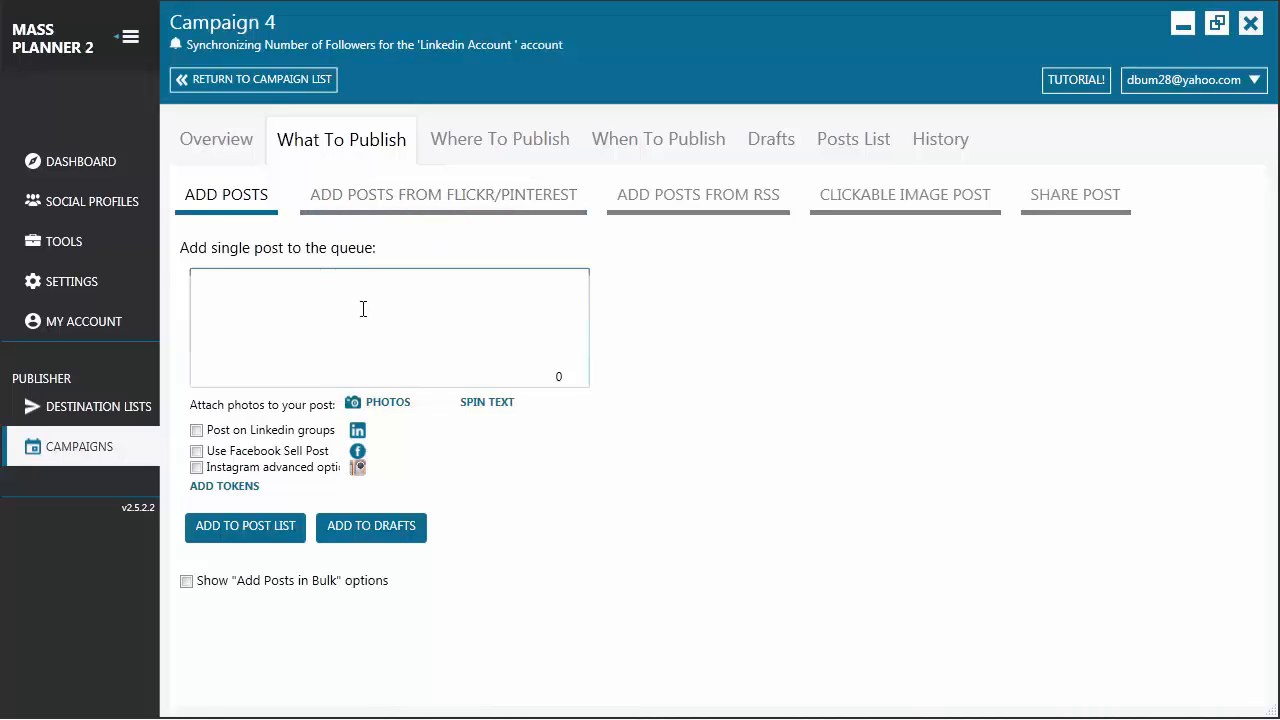
pyautogui.click(244, 287)
pyautogui.write('Hello guys!')
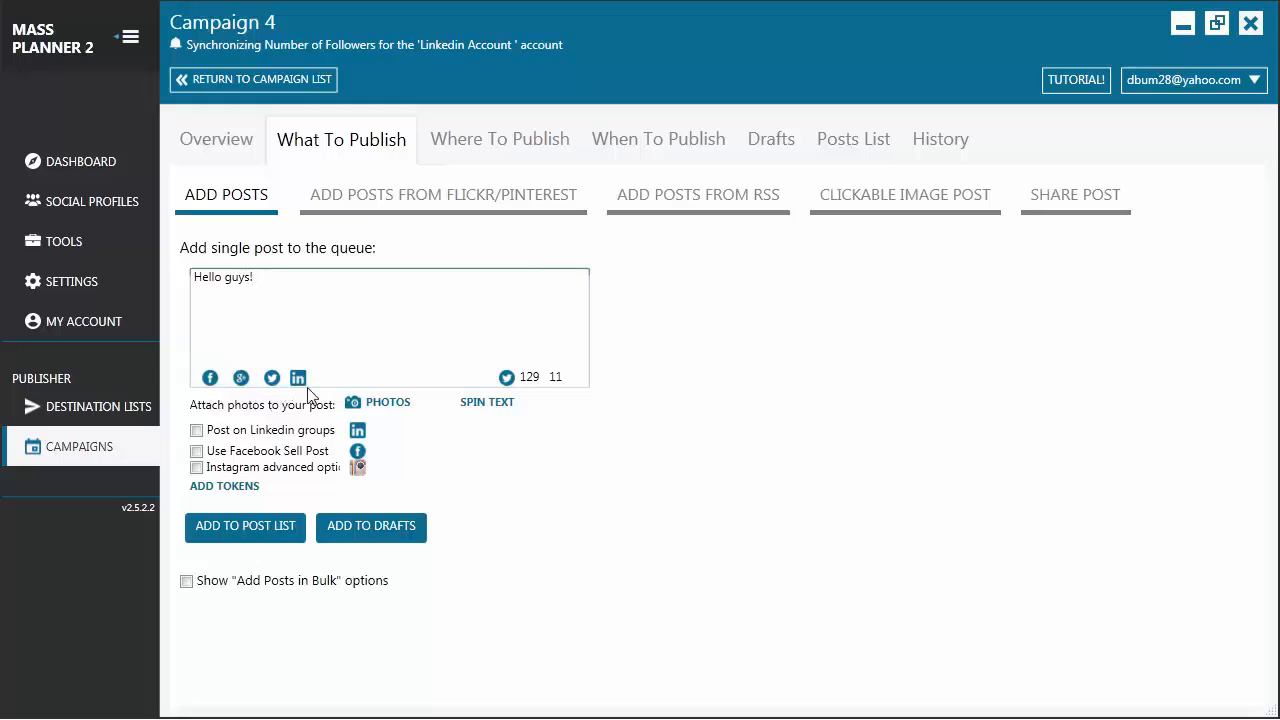
# Attach the photo "image (18)" from the computer's pixies folder to the post
pyautogui.click(390, 403)
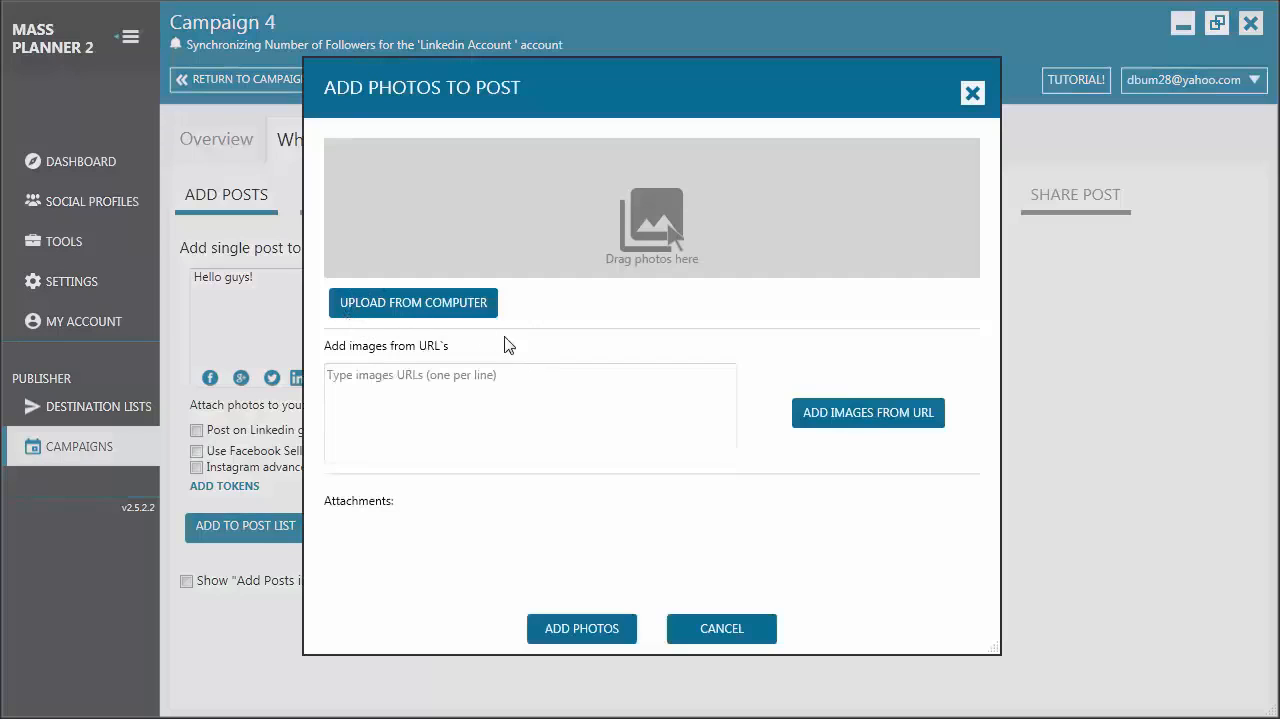
pyautogui.click(455, 313)
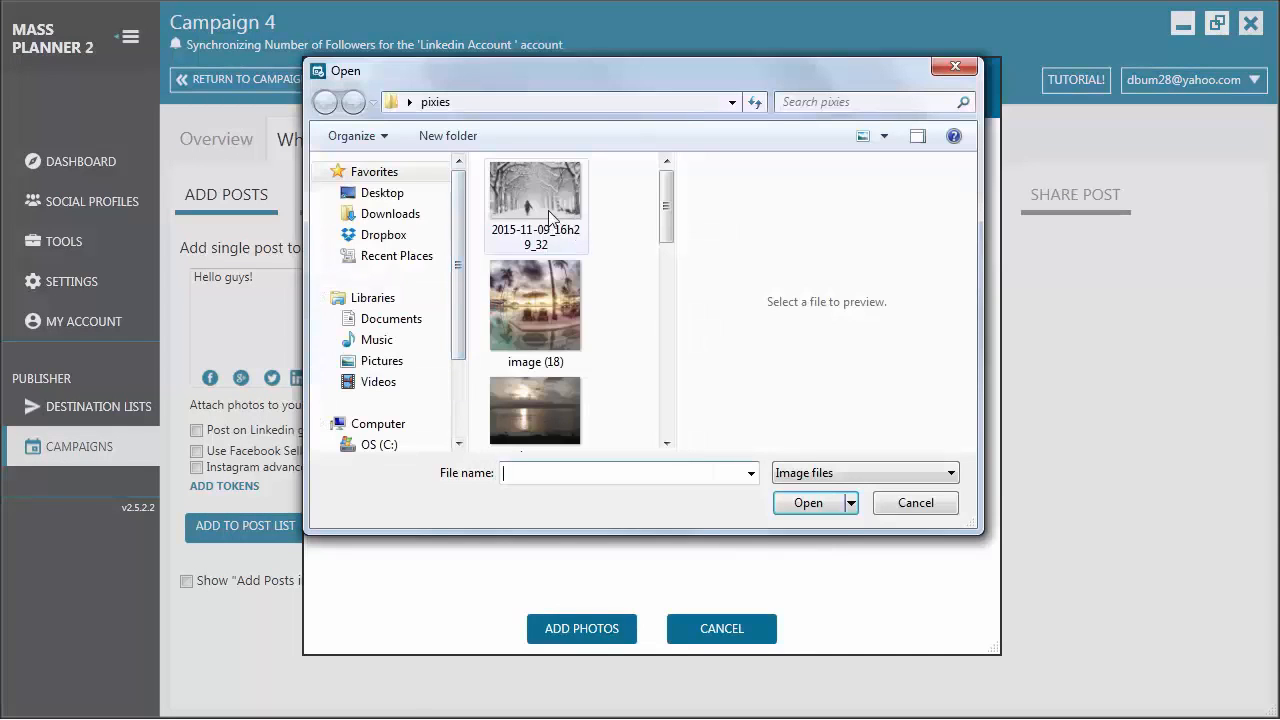
pyautogui.click(554, 332)
pyautogui.click(802, 512)
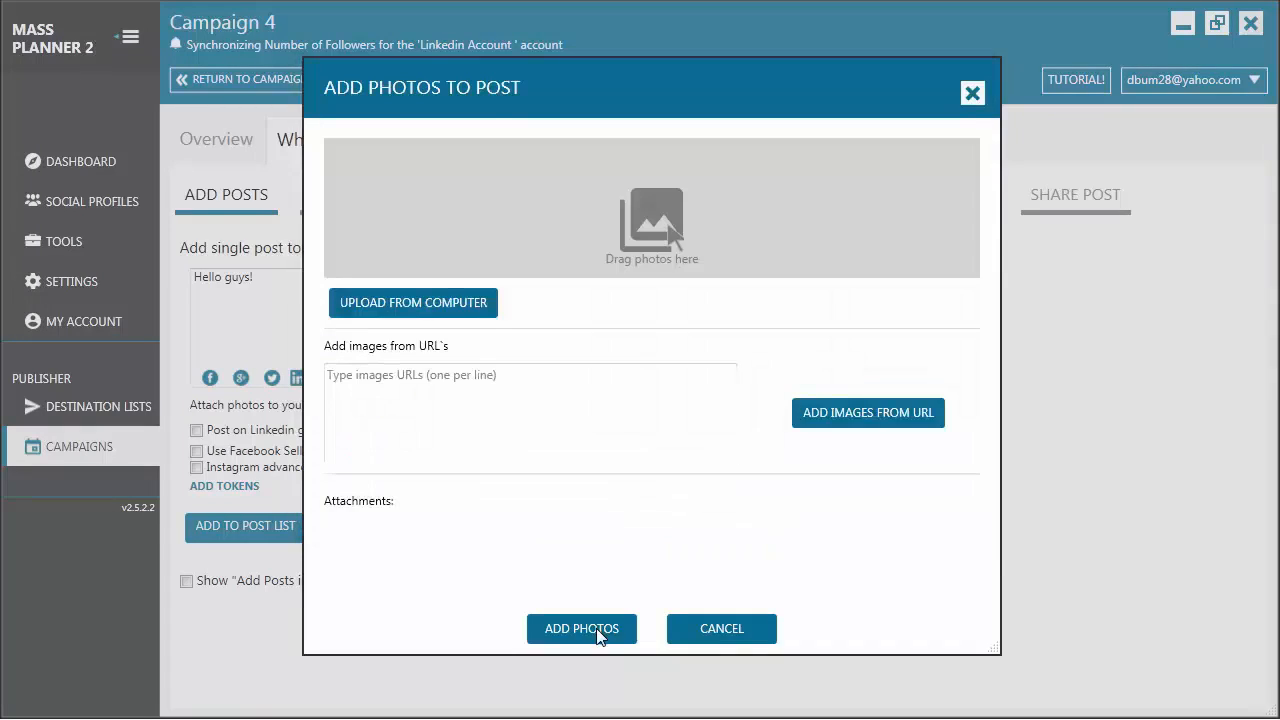
pyautogui.click(598, 637)
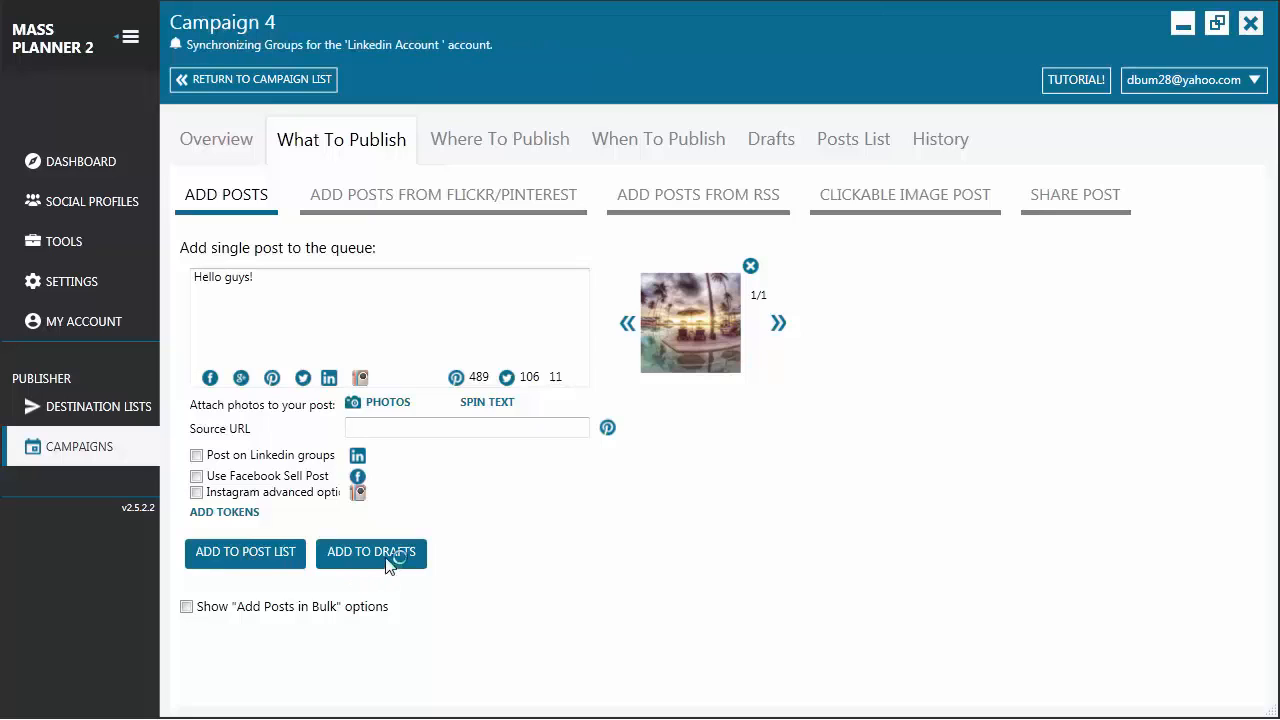
# Look through the other post sources: Flickr/Pinterest, RSS, clickable image post and share post, and return to the single post
pyautogui.click(456, 205)
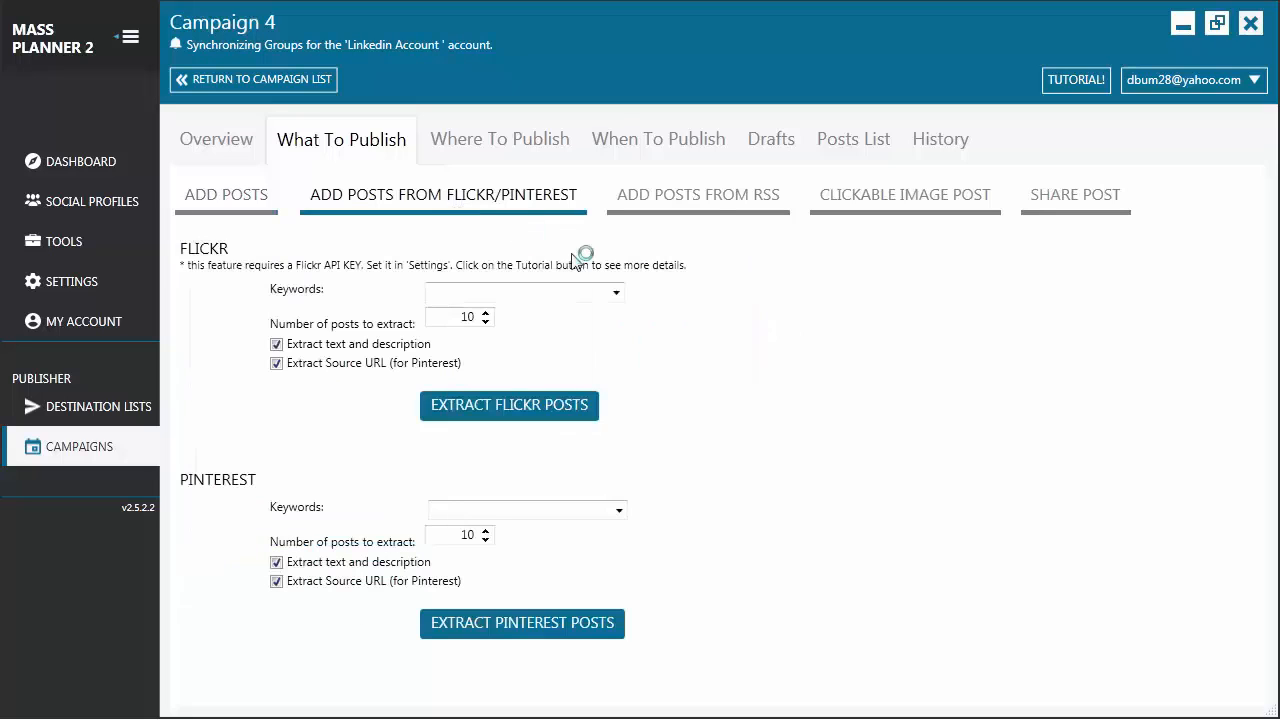
pyautogui.click(718, 205)
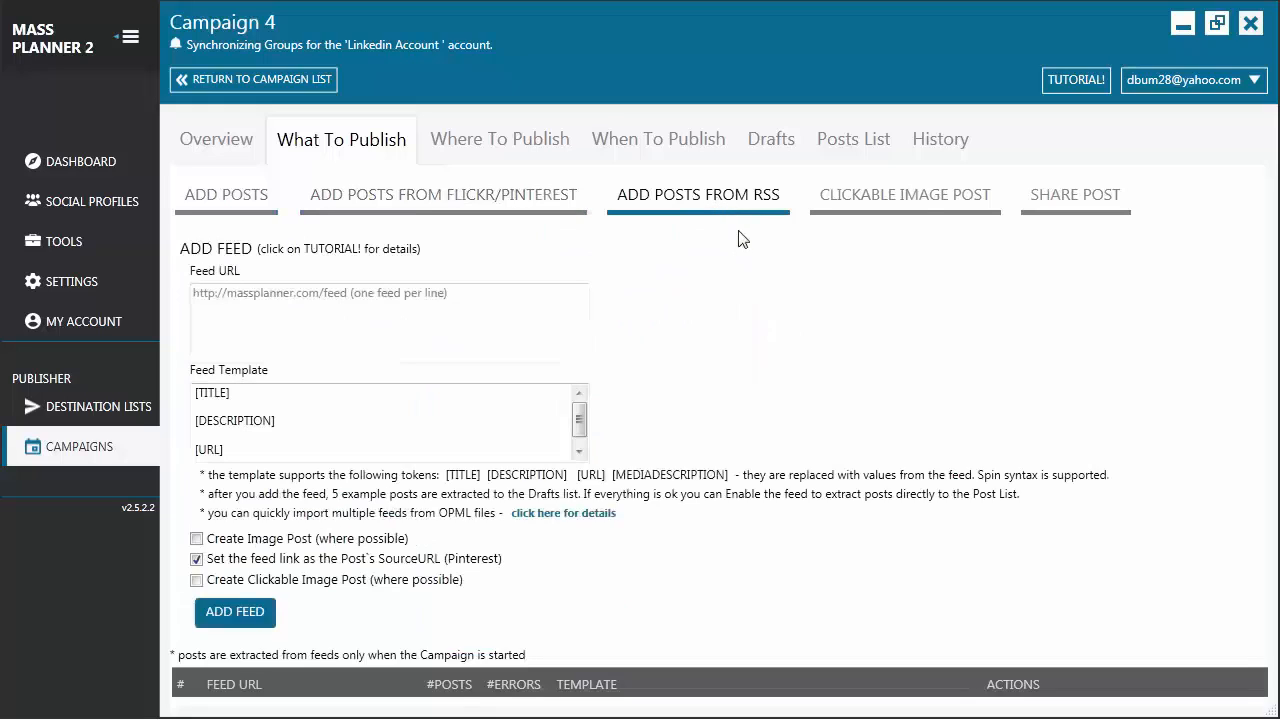
pyautogui.click(921, 207)
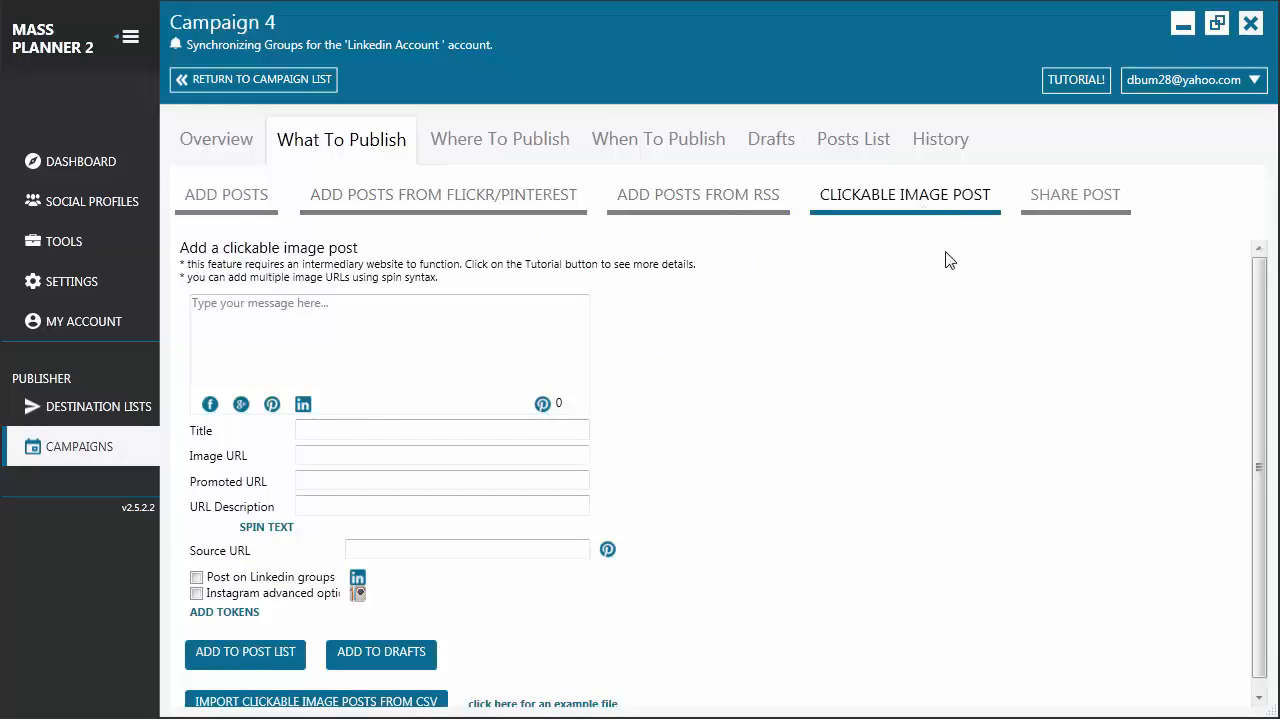
pyautogui.click(1090, 205)
pyautogui.click(270, 199)
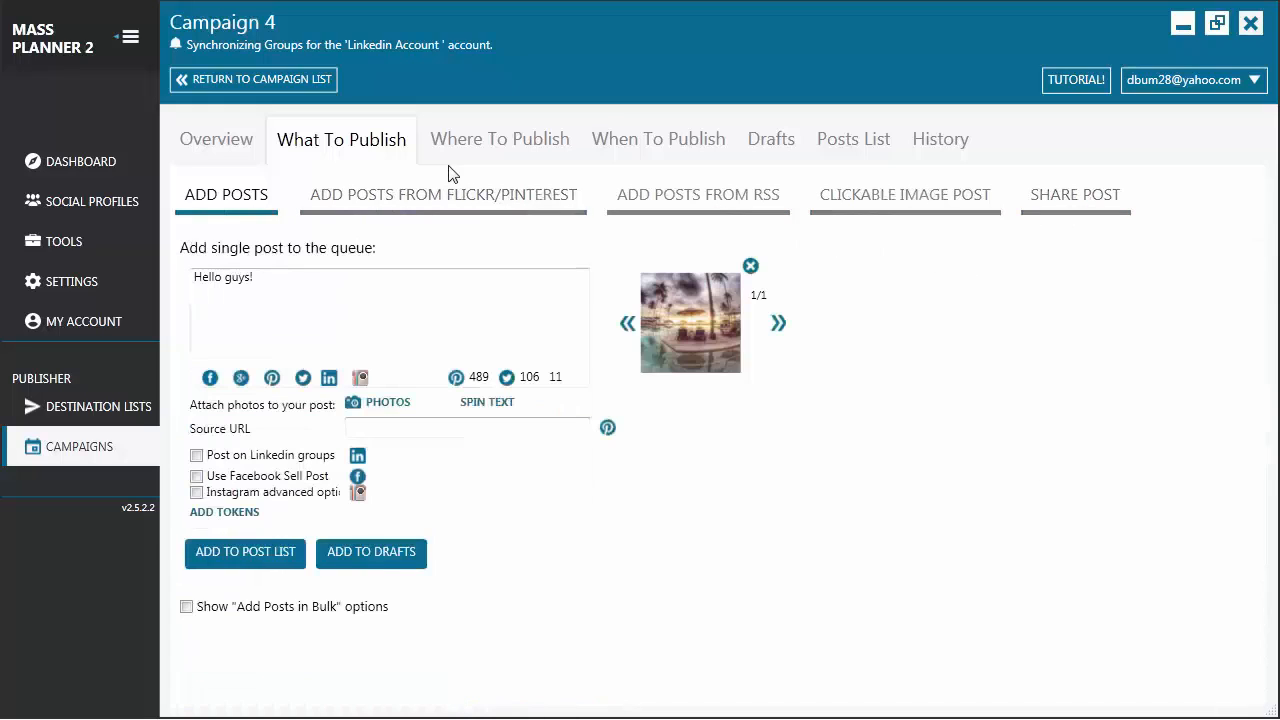
# Select Destination List 1, food destination and IG test list as the places where the campaign publishes
pyautogui.click(500, 148)
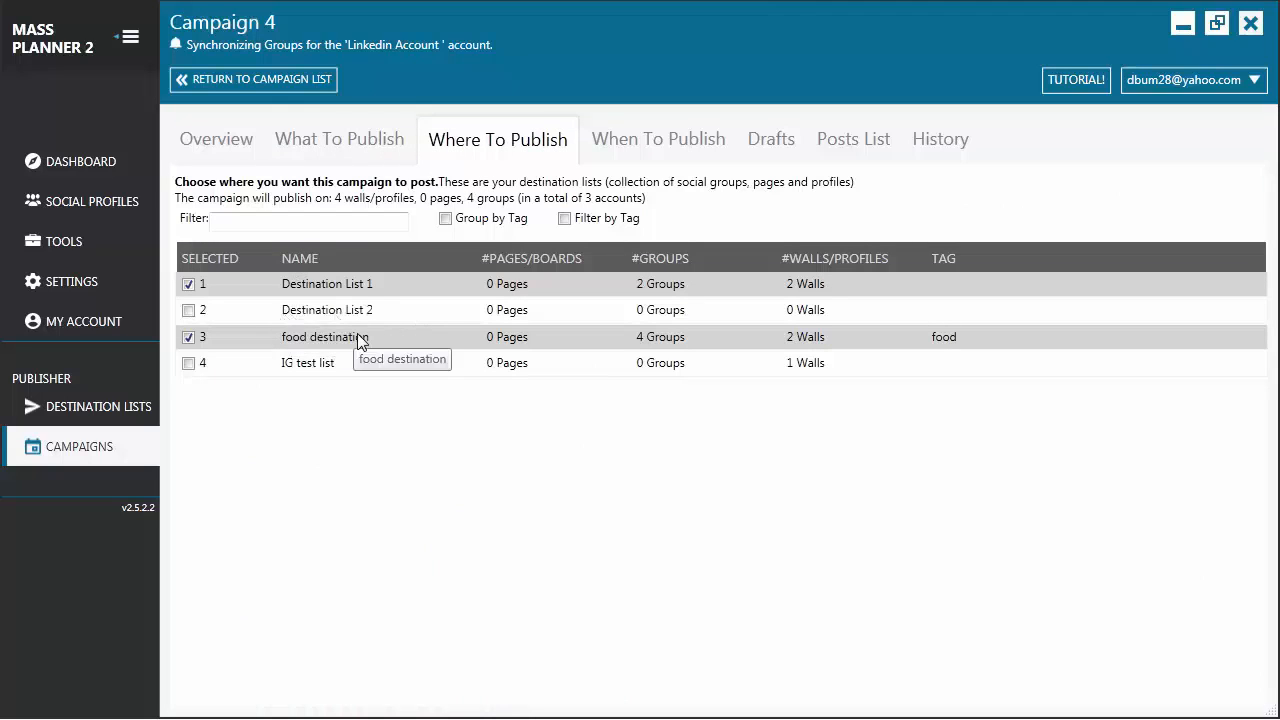
pyautogui.click(188, 364)
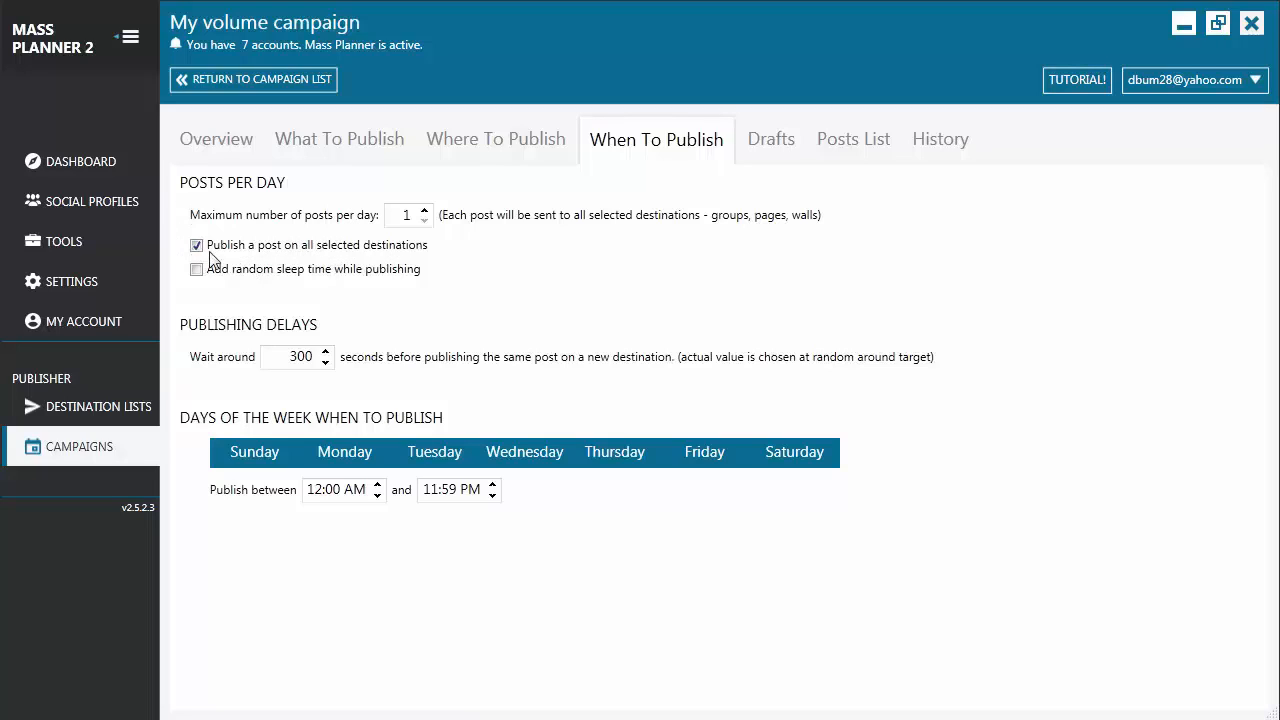
# Set the campaign to publish each post on 35 random destinations and enable random sleep time while publishing
pyautogui.click(197, 246)
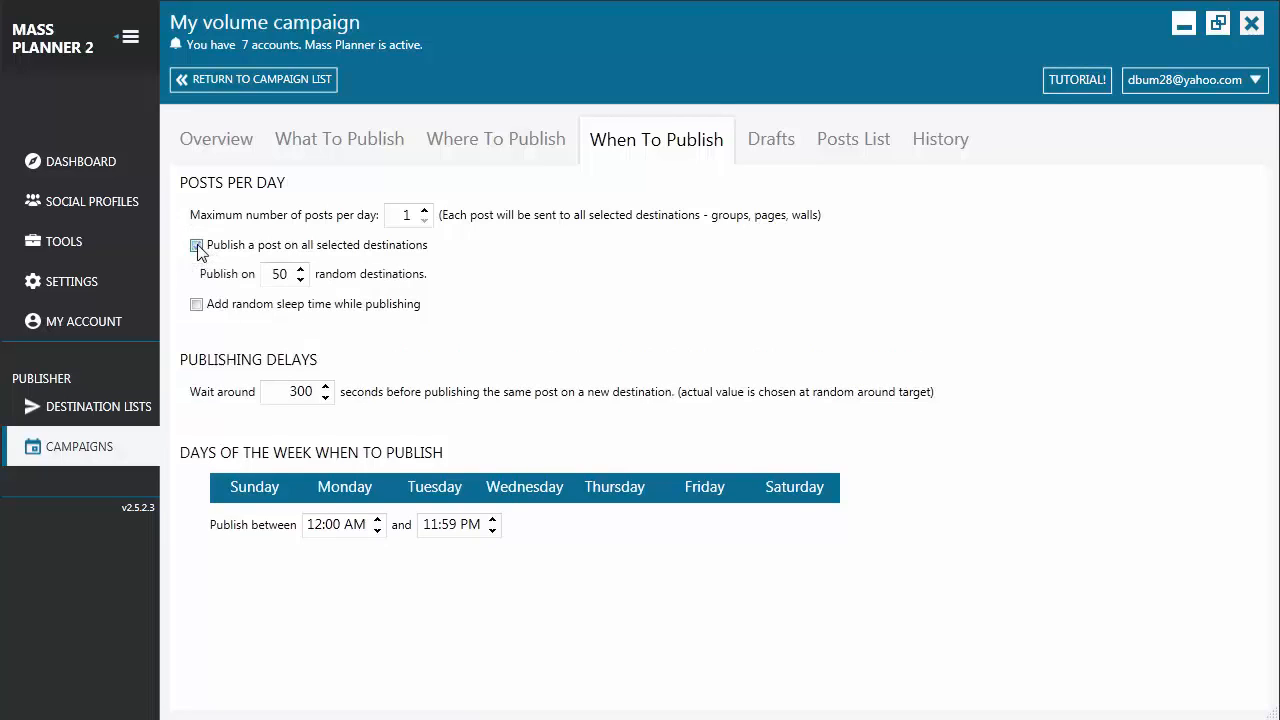
pyautogui.doubleClick(283, 277)
pyautogui.write('3')
pyautogui.click(197, 305)
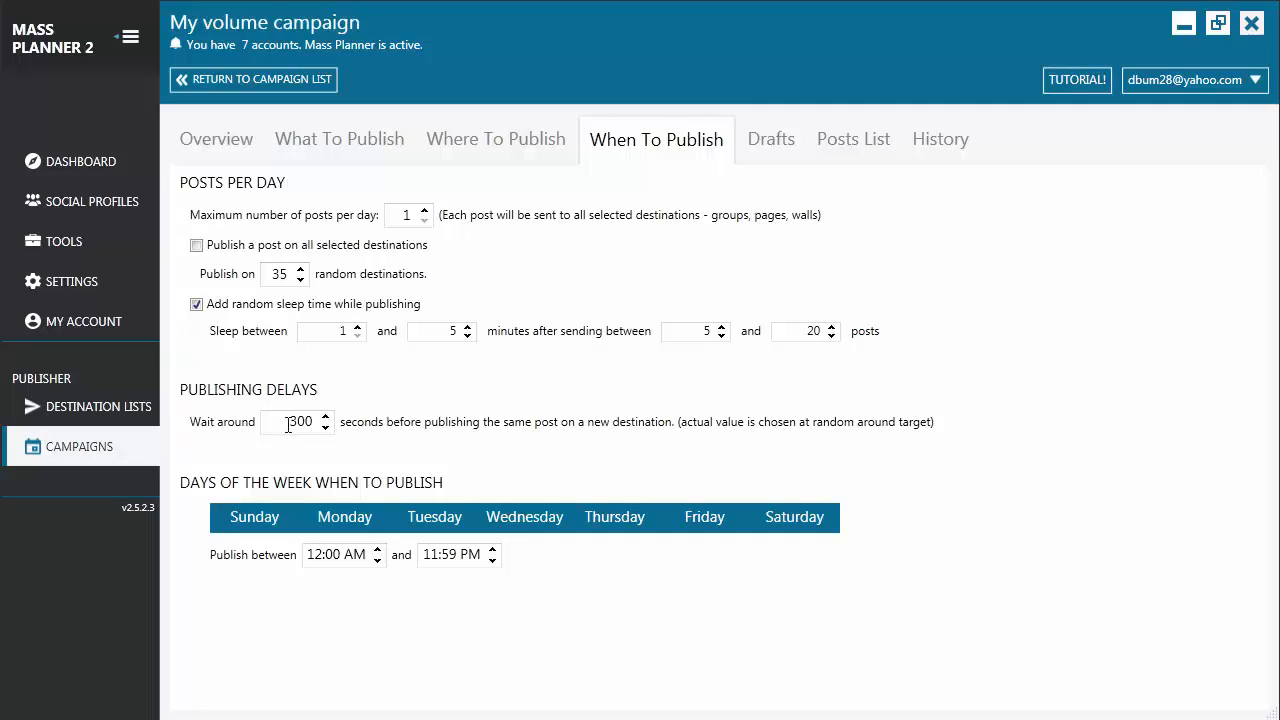
# Exclude only Sunday from the days of the week on which the campaign publishes
pyautogui.click(237, 528)
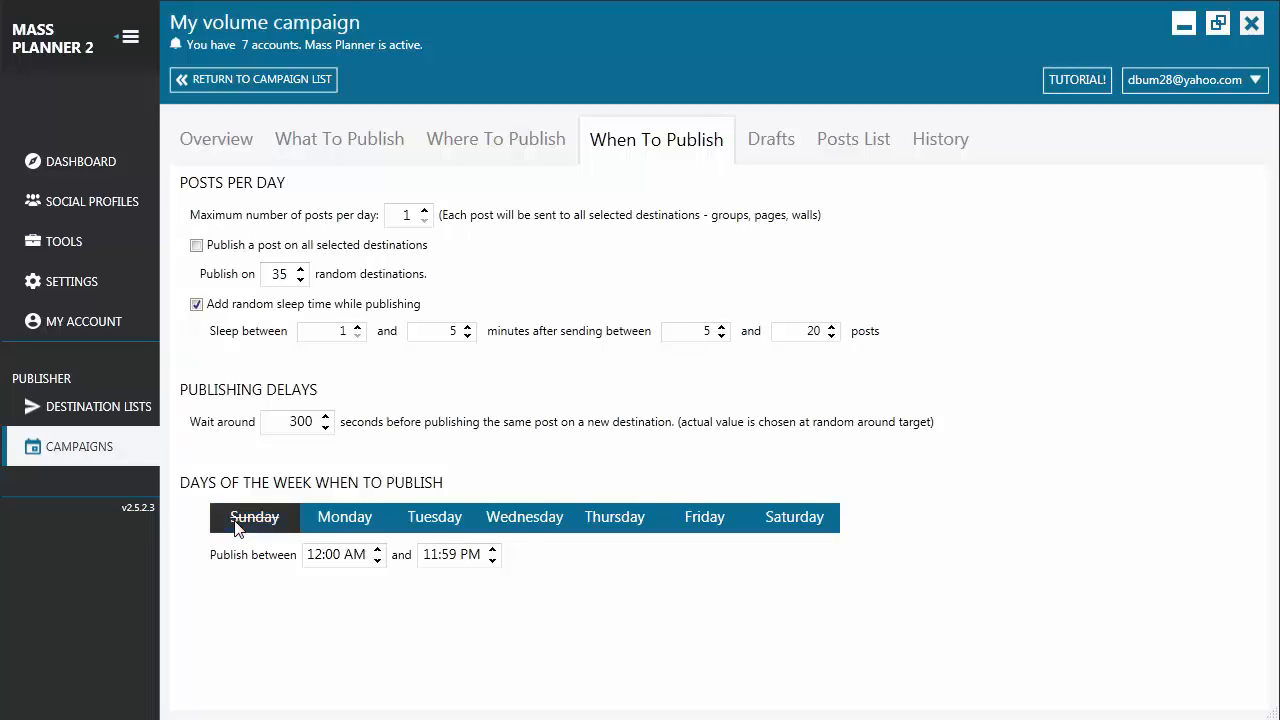
pyautogui.click(441, 527)
pyautogui.click(618, 532)
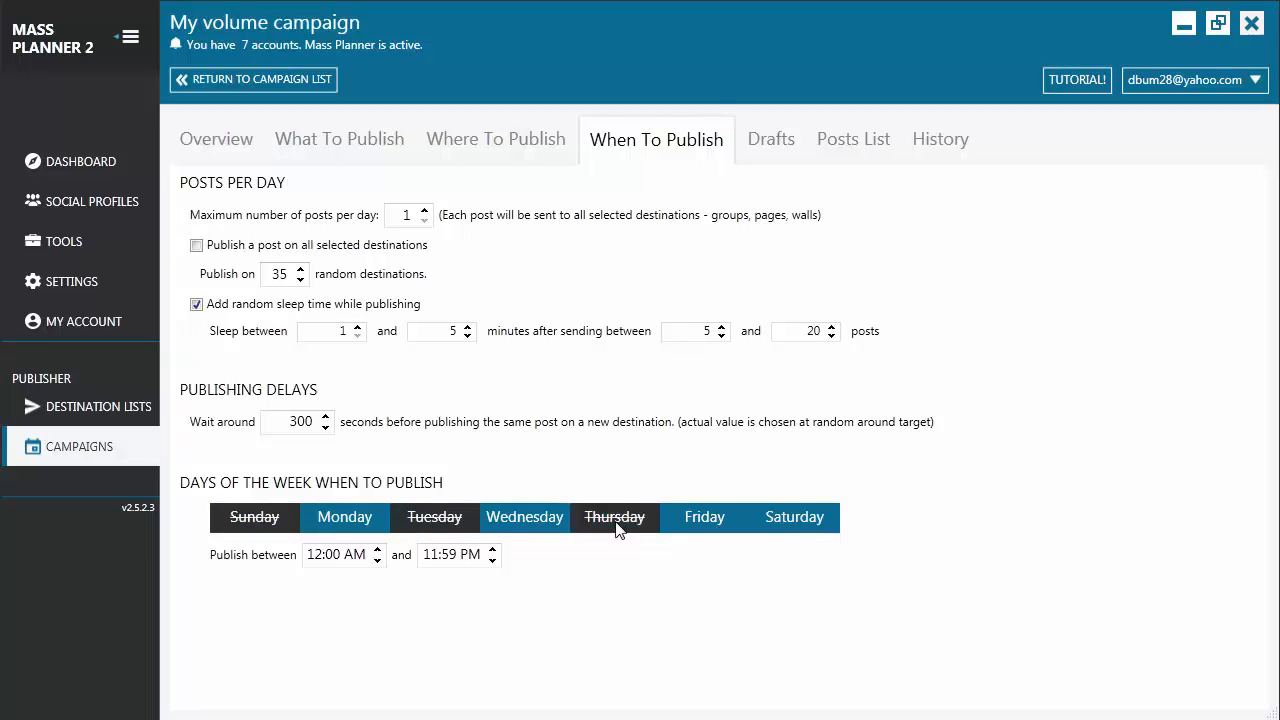
pyautogui.click(618, 530)
pyautogui.click(447, 530)
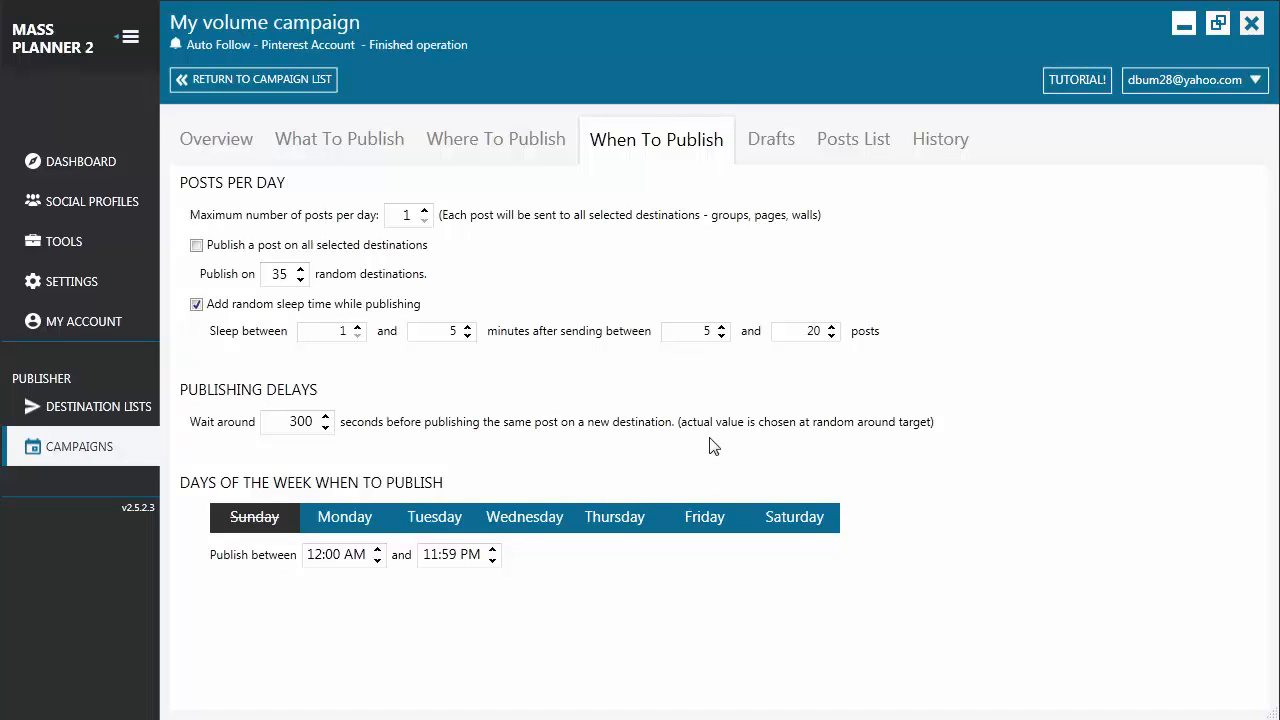
# Check the campaign's drafts, and add the "Hello guys!" photo post to the post list
pyautogui.click(770, 150)
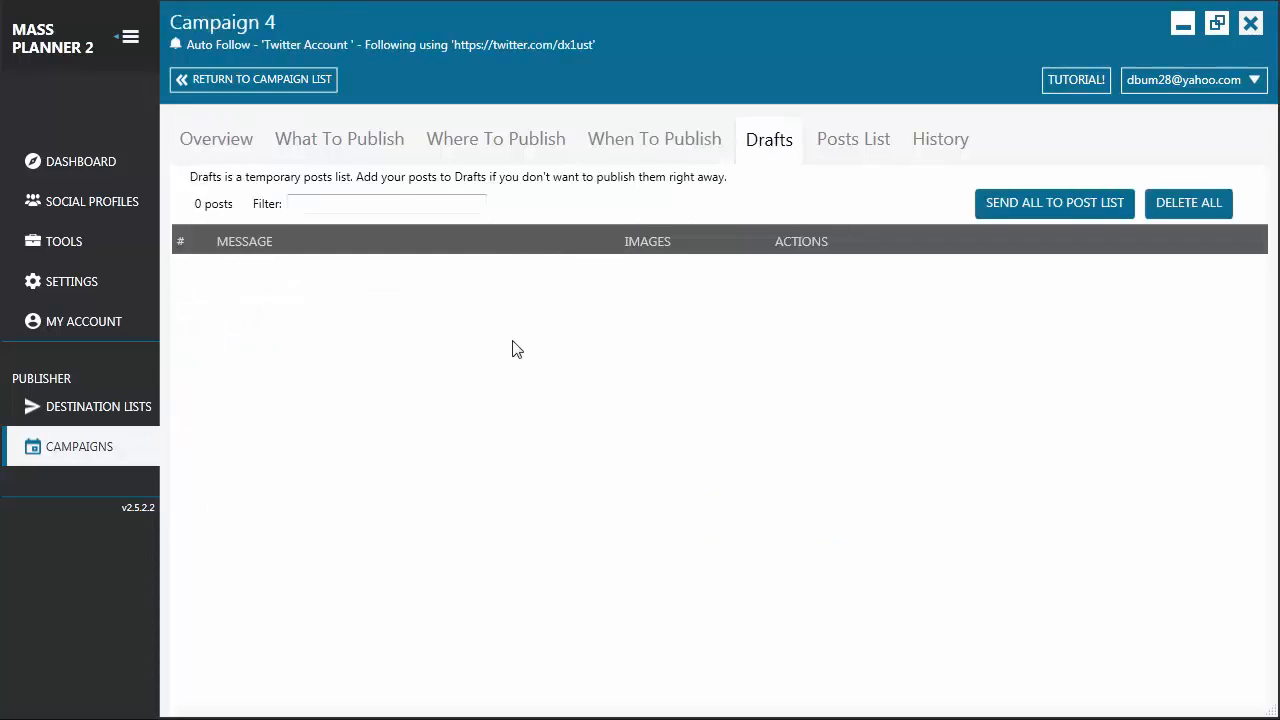
pyautogui.click(356, 152)
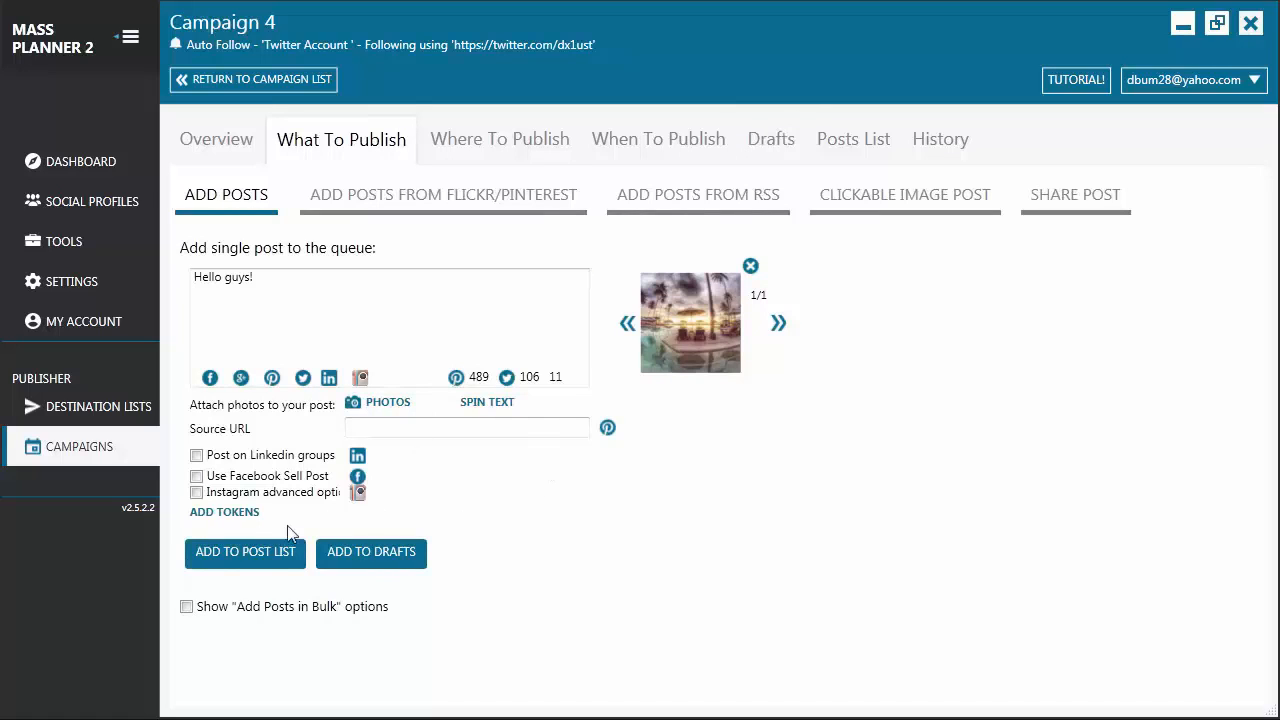
pyautogui.click(256, 560)
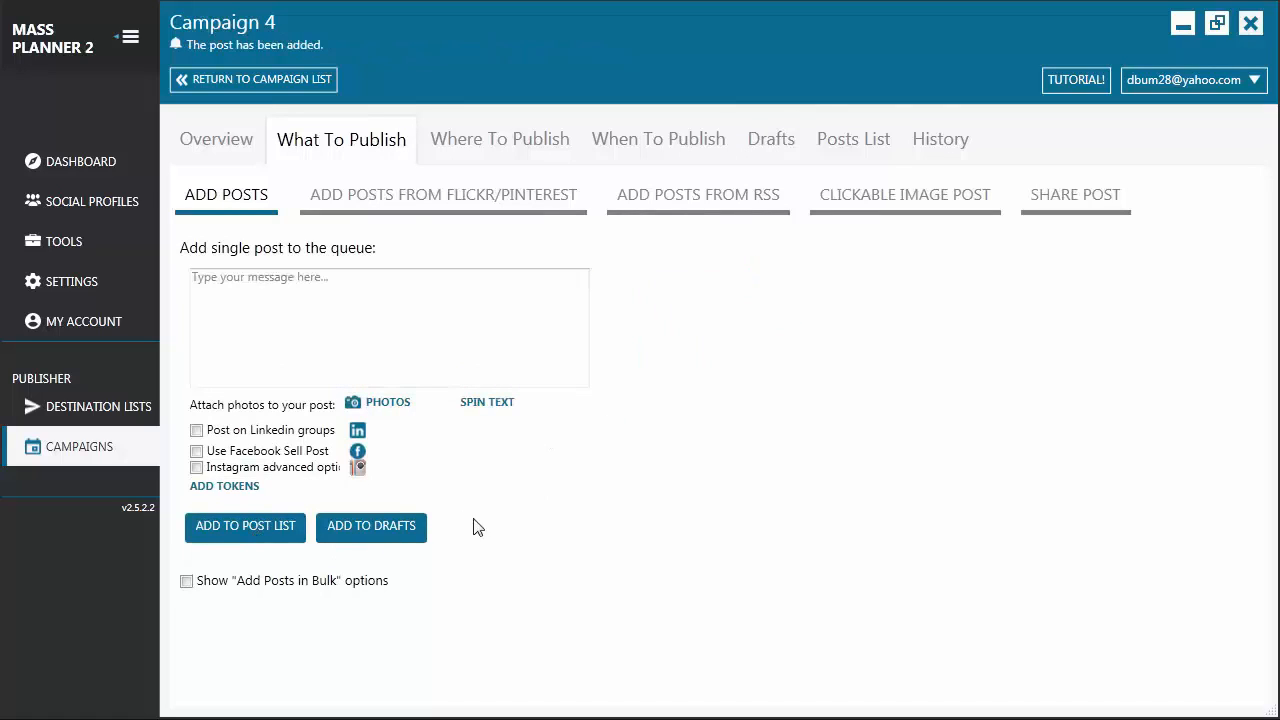
# Check the queued post in the posts list and start publishing the campaign
pyautogui.click(872, 136)
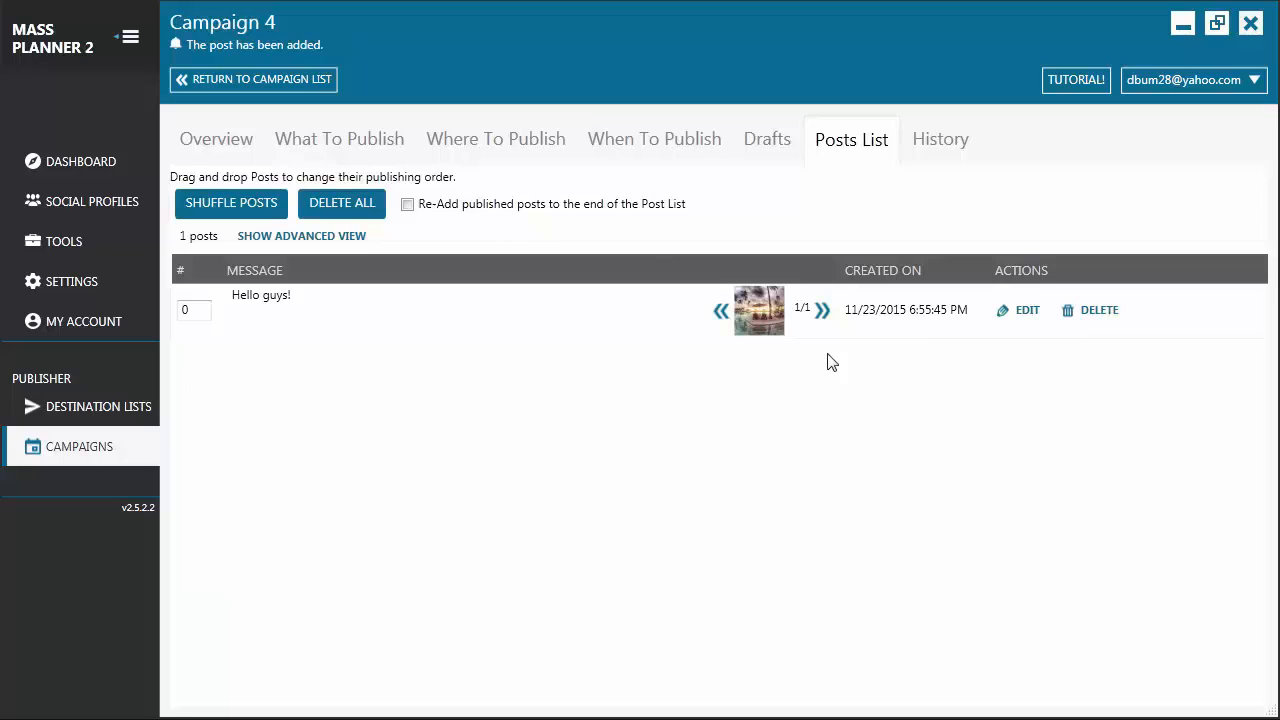
pyautogui.click(230, 144)
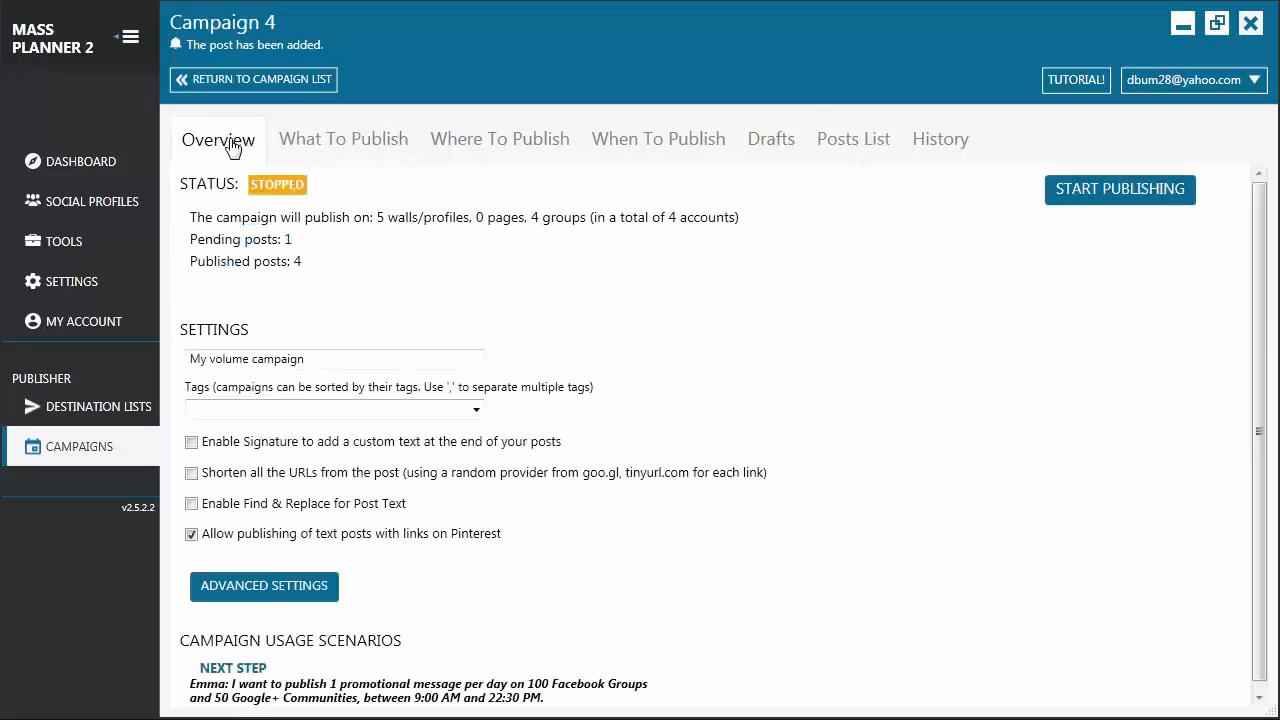
pyautogui.click(1080, 203)
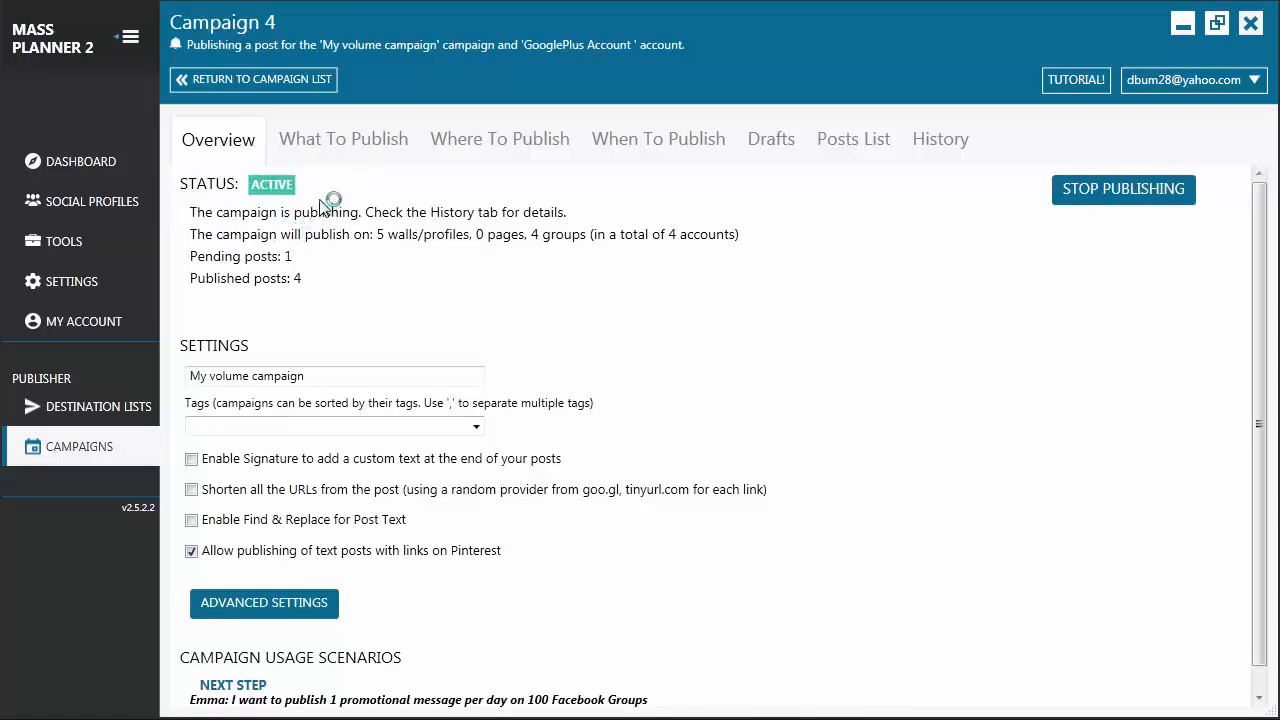
# Examine the campaign history and the "Hello guys!" post's publishing details for each destination, and close the details
pyautogui.click(930, 150)
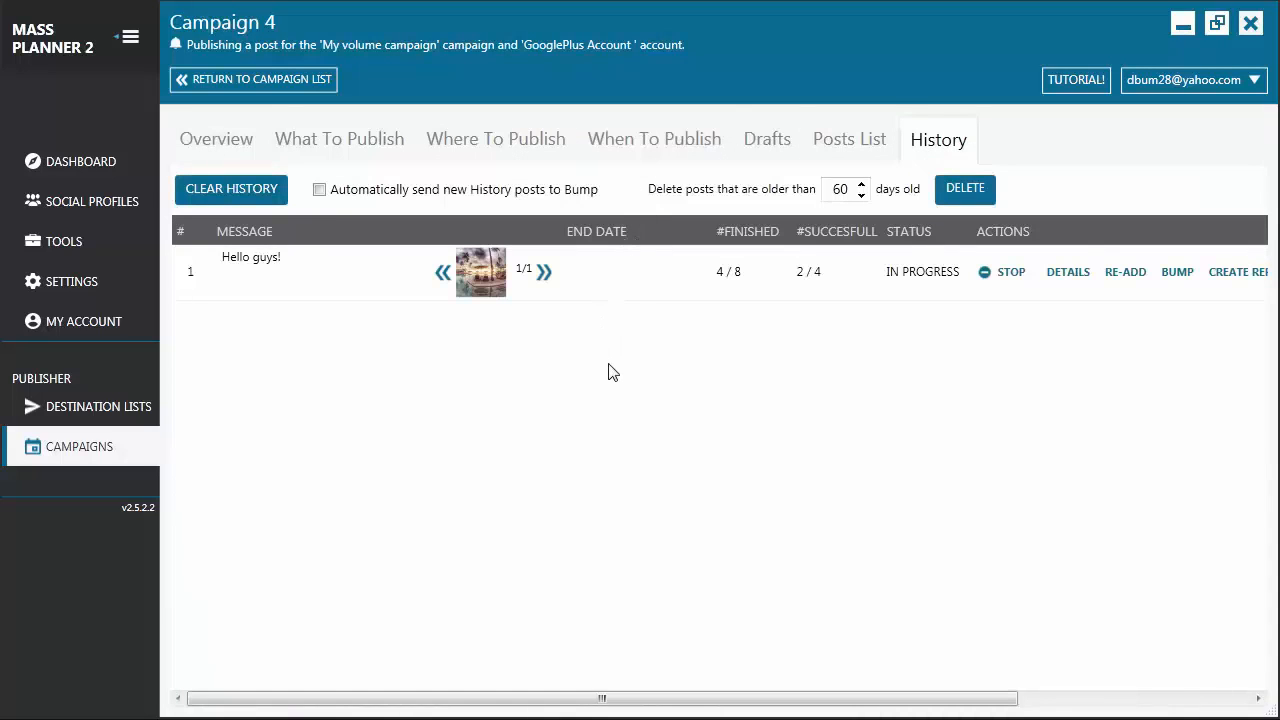
pyautogui.click(1068, 272)
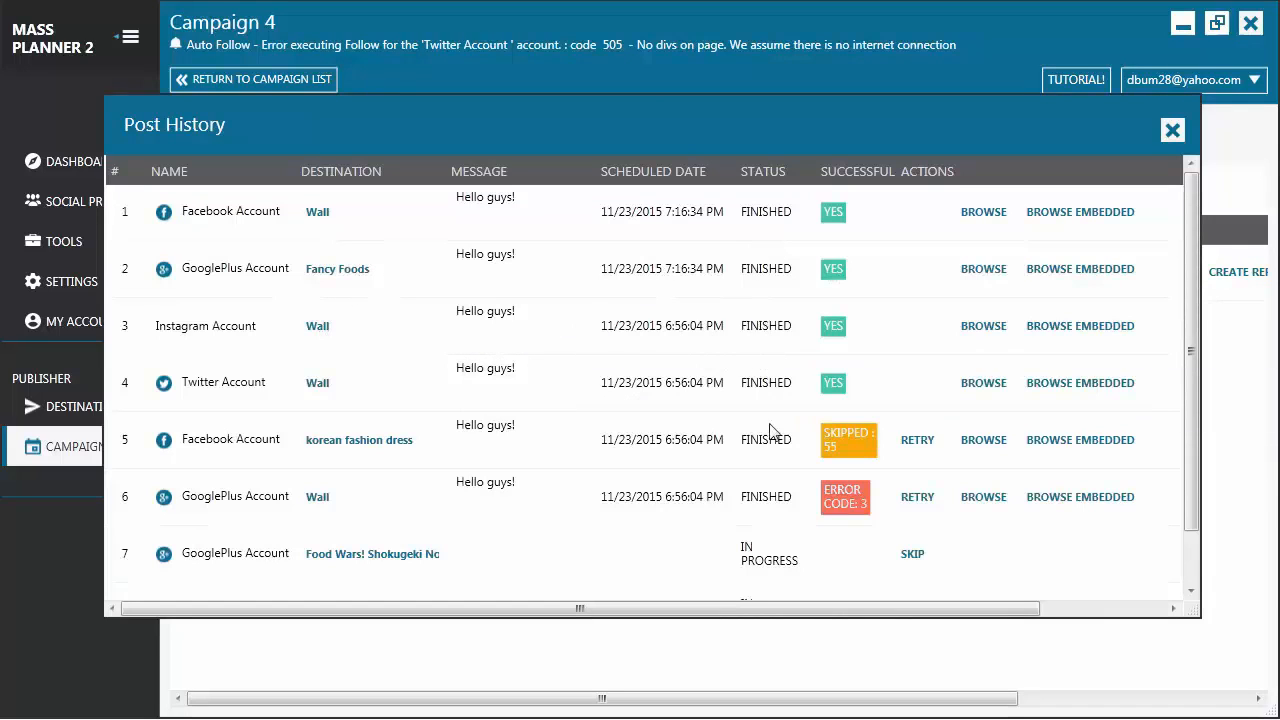
pyautogui.moveTo(766, 552)
pyautogui.click(1172, 131)
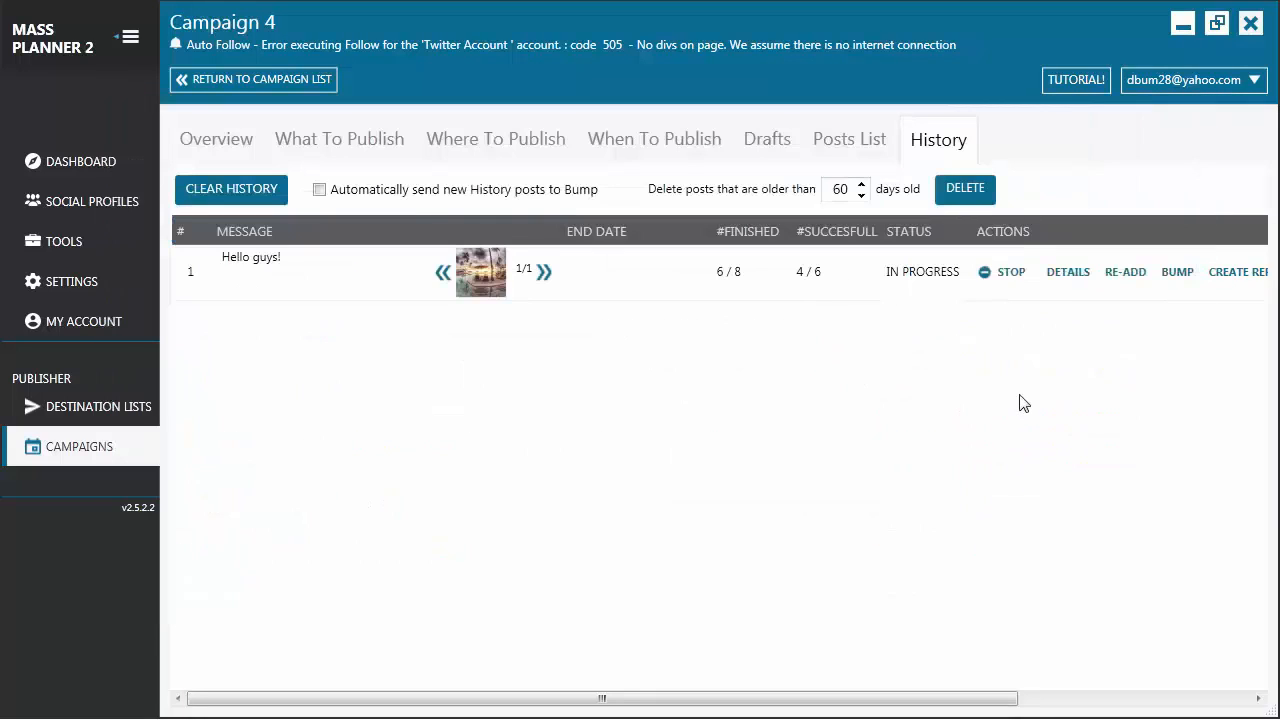